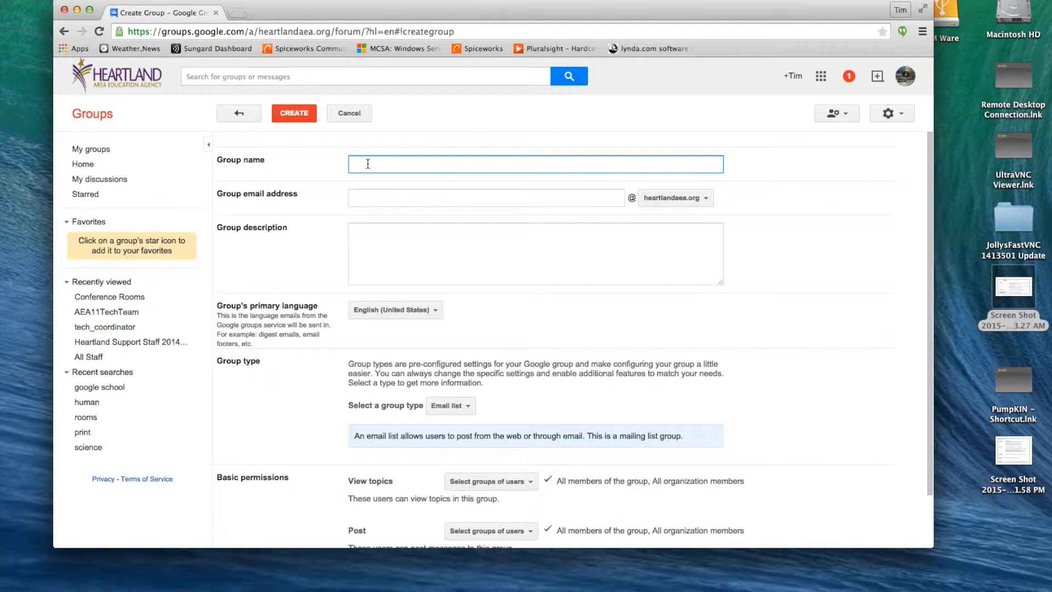
Step: Enter 'Tims test group' as the group name and 'Testing Group Creation' as its description
text(Tims t)
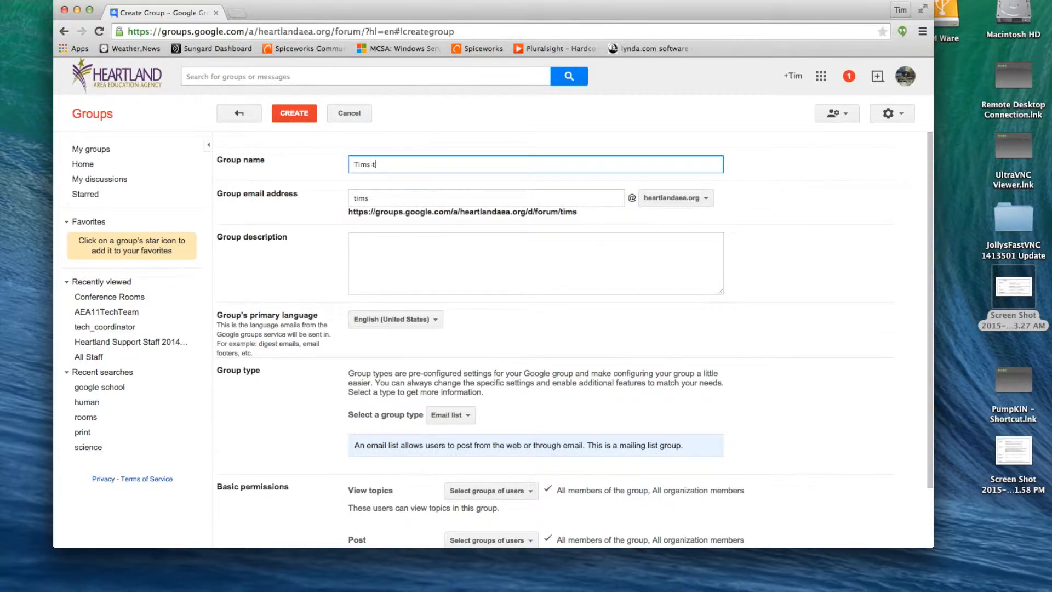
text(est group)
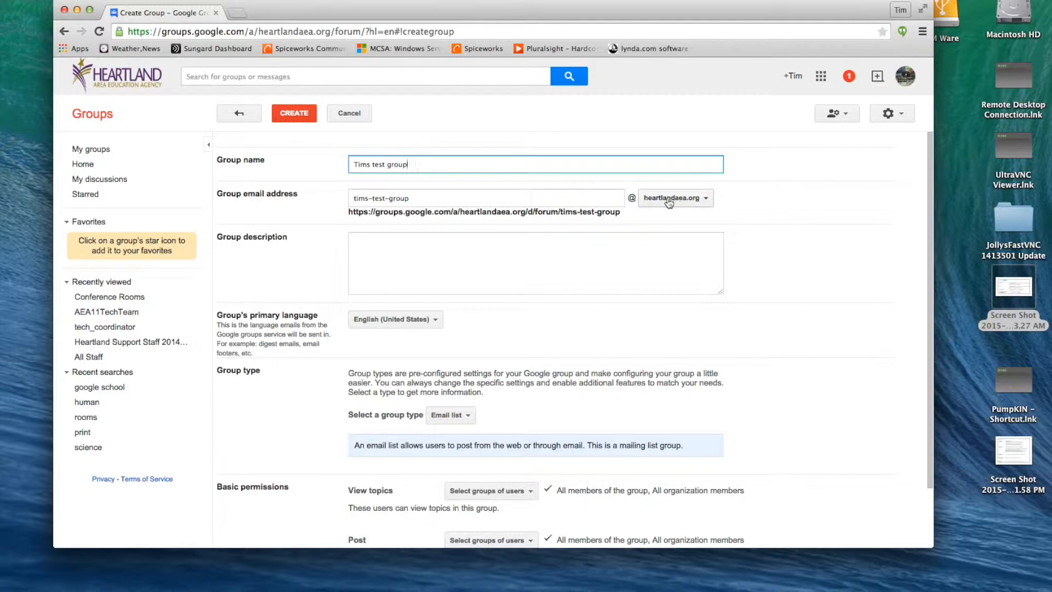
click(427, 245)
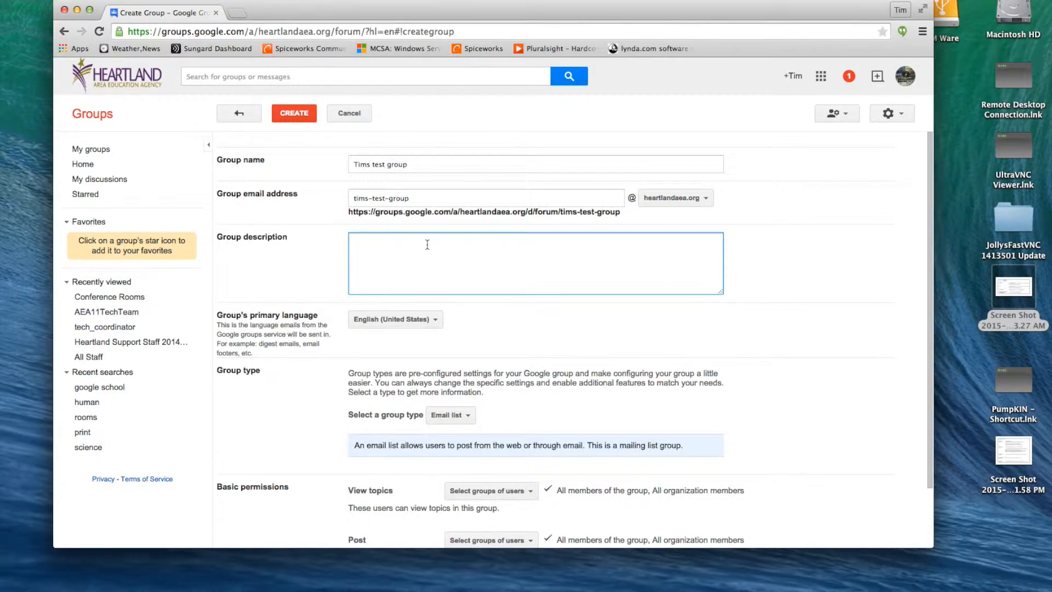
text(Testing)
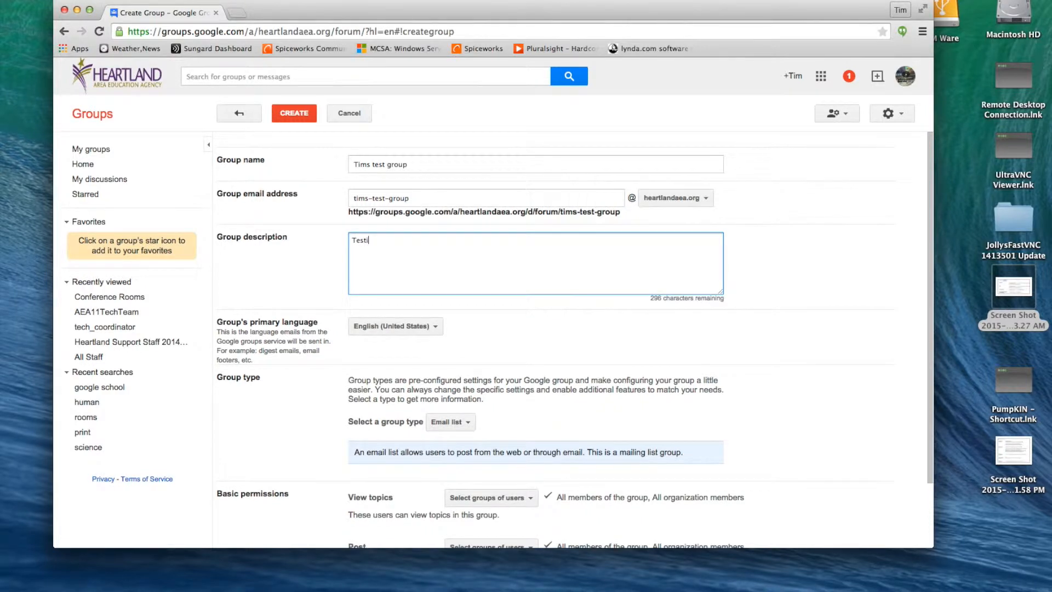
text( Group Creation)
scroll(493, 302, down, 3)
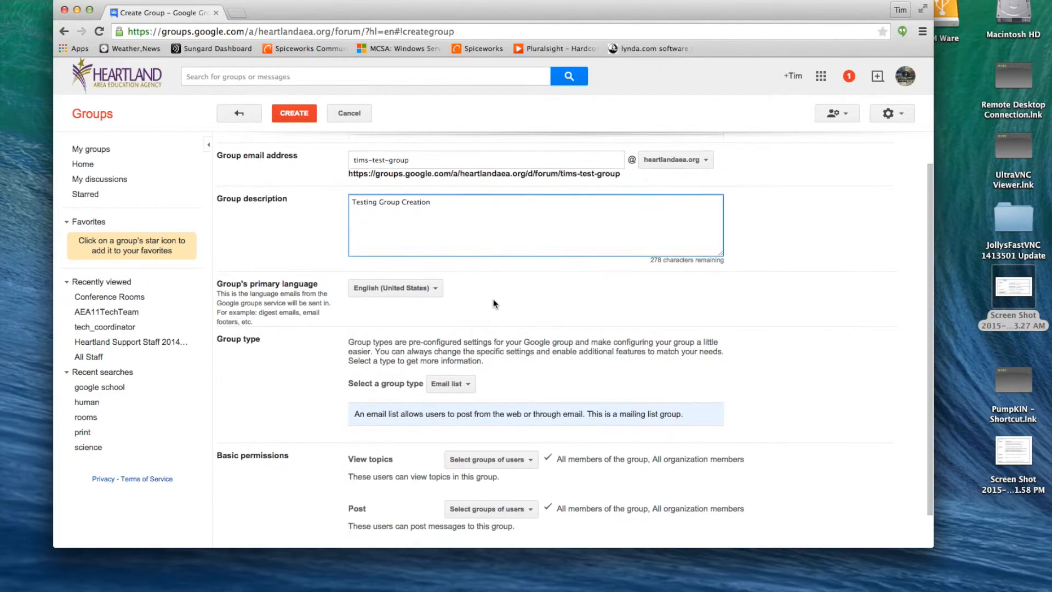
scroll(494, 303, down, 2)
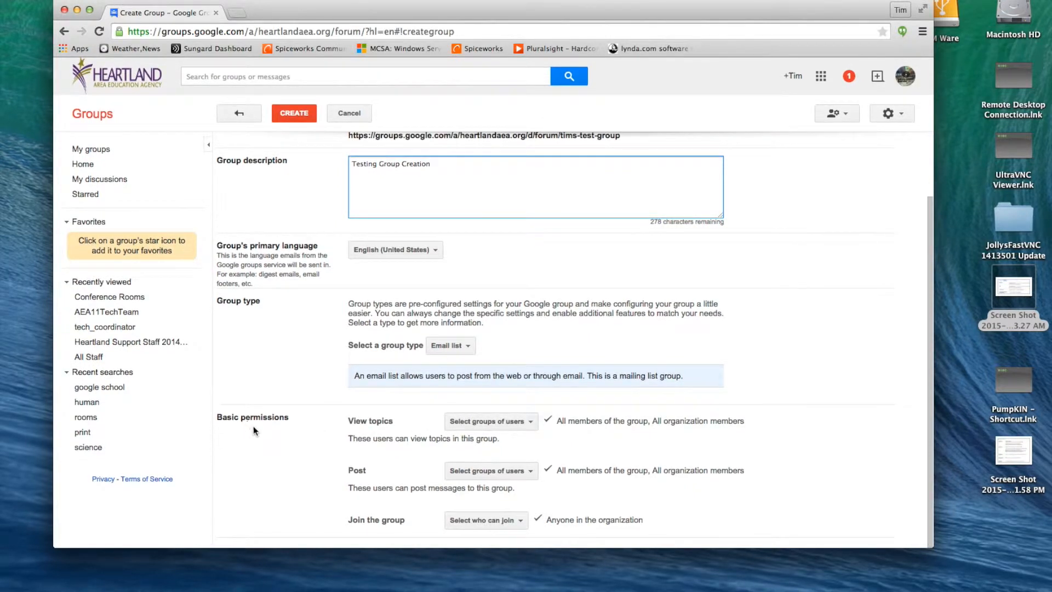
Step: Review who can view topics and who can post, leaving both unchanged
click(531, 422)
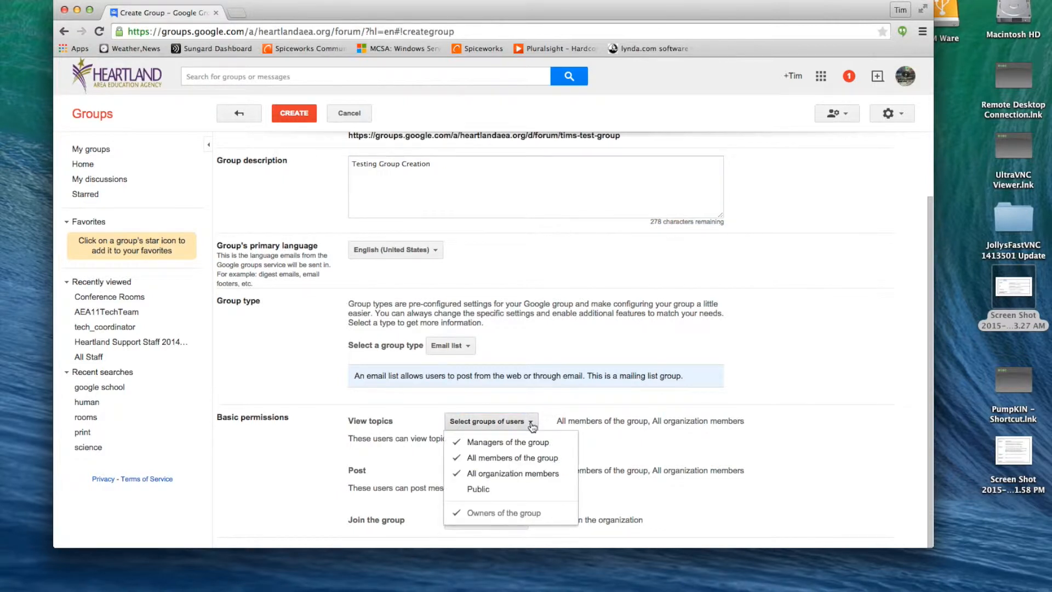
click(531, 422)
click(531, 422)
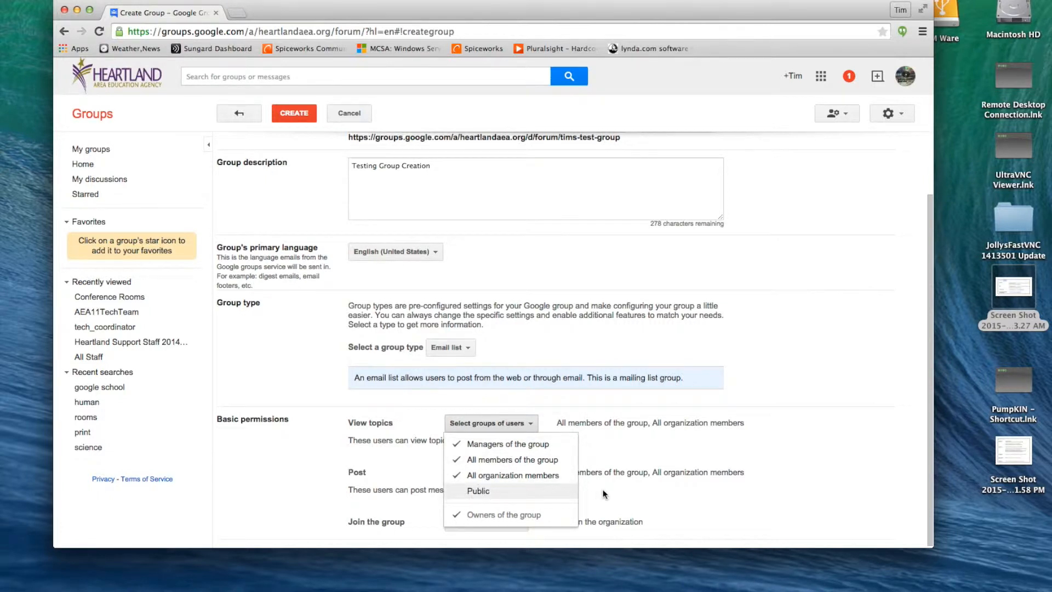
click(638, 454)
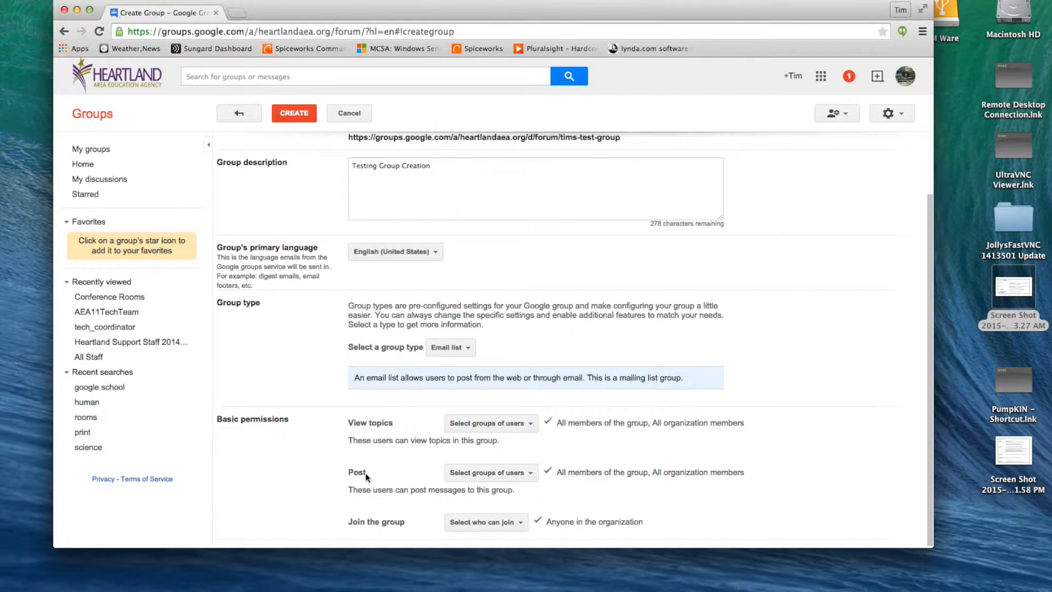
click(528, 475)
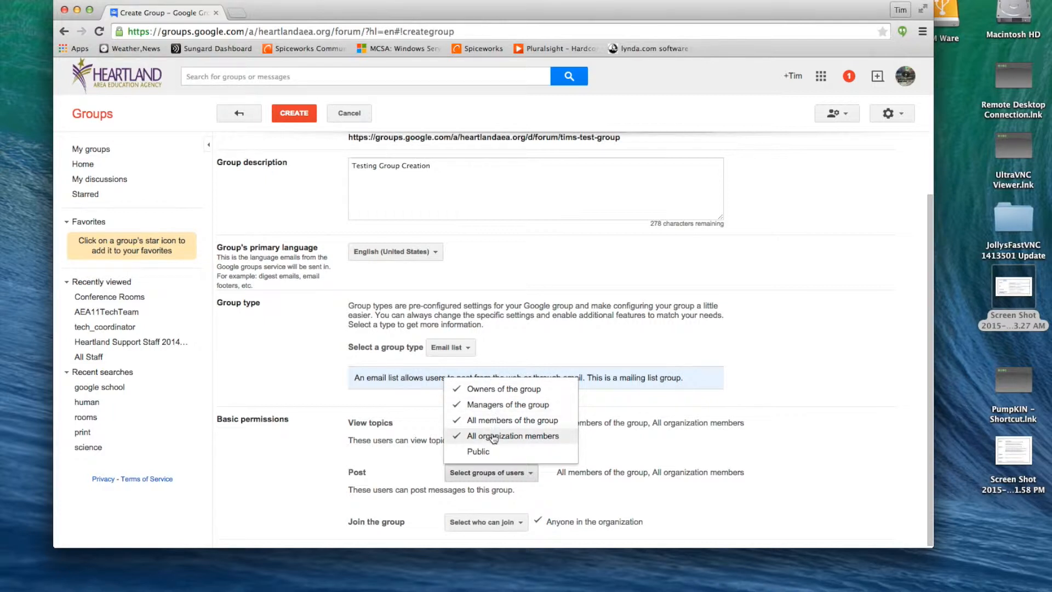
click(546, 490)
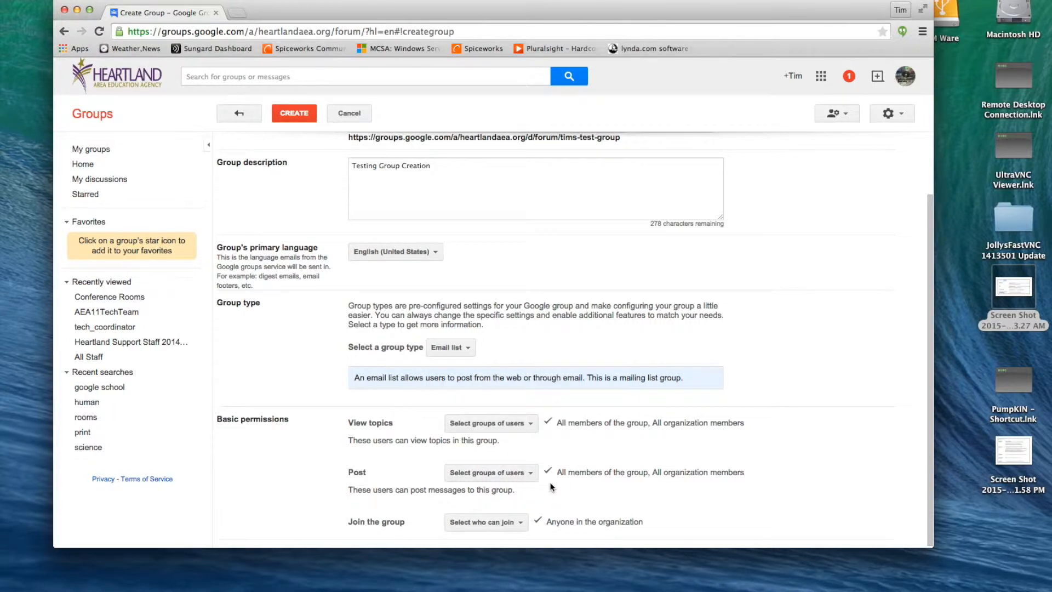
Step: Restrict joining the group to Only invited users
scroll(550, 484, down, 1)
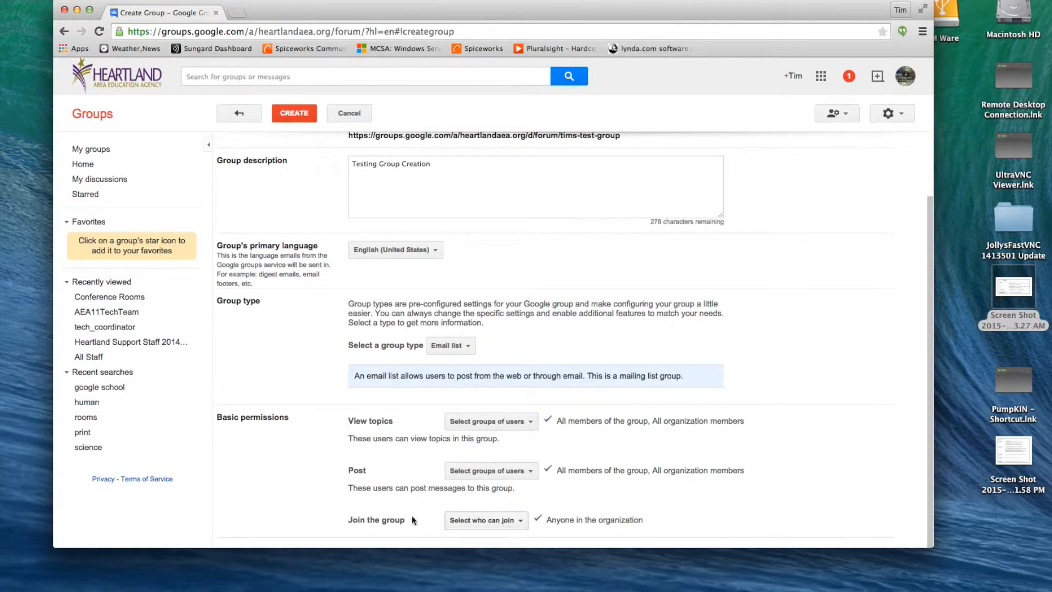
click(519, 524)
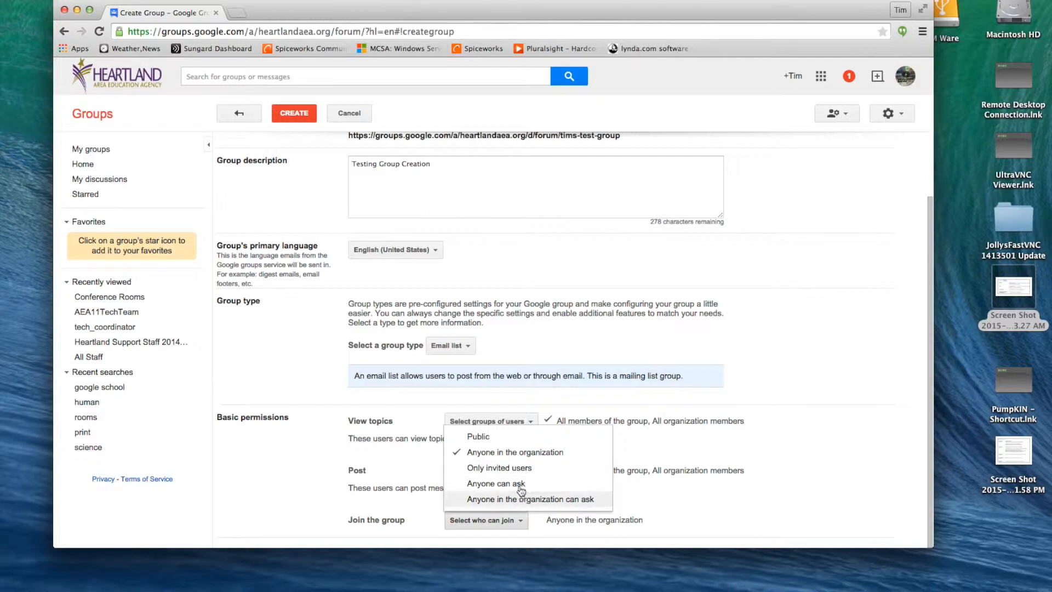
click(518, 469)
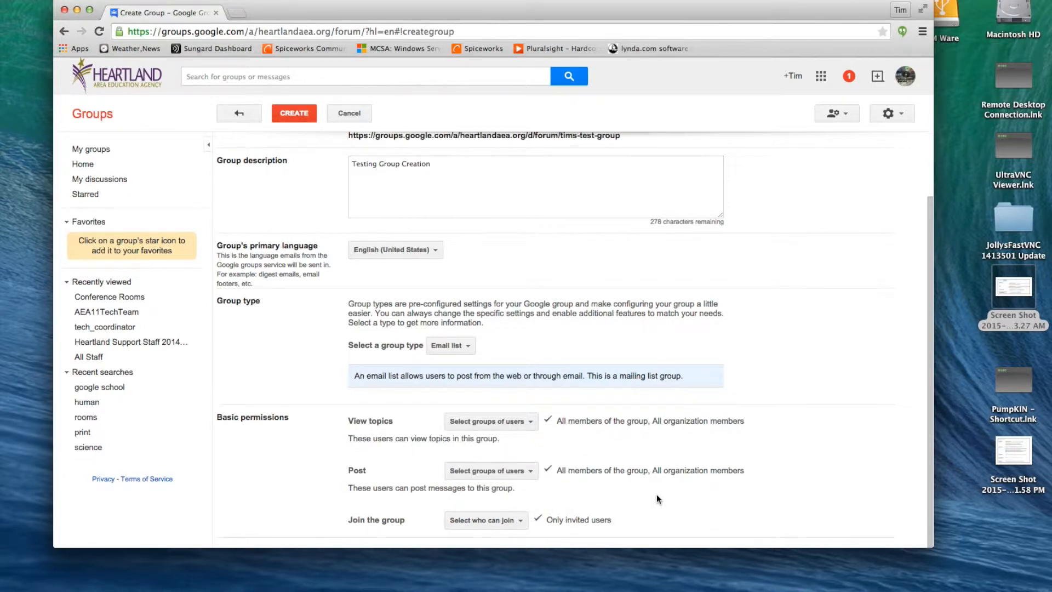
Step: Create the group with these settings and dismiss the group-created confirmation
click(304, 113)
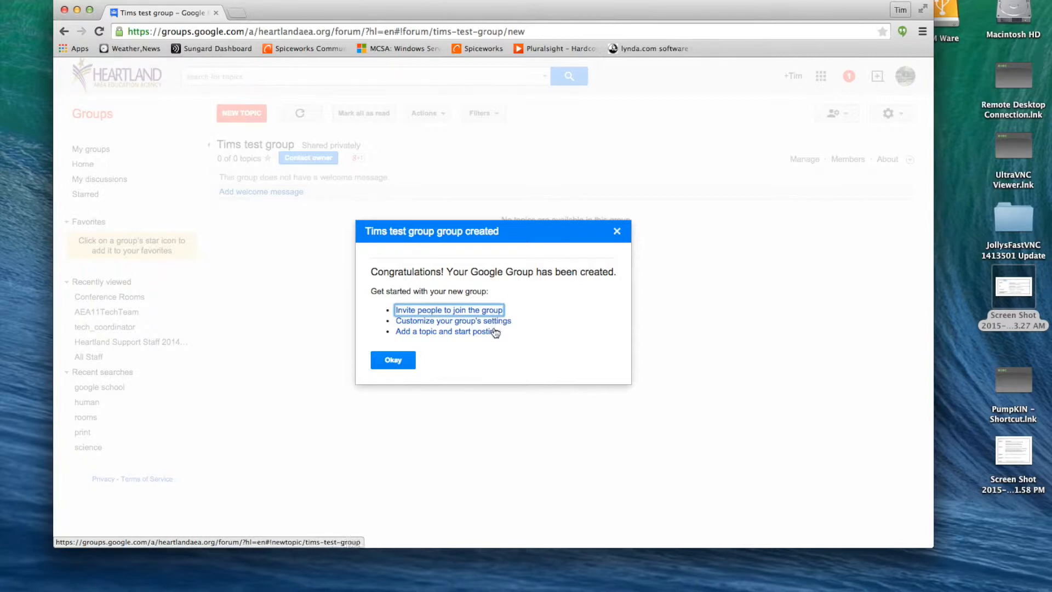
click(402, 361)
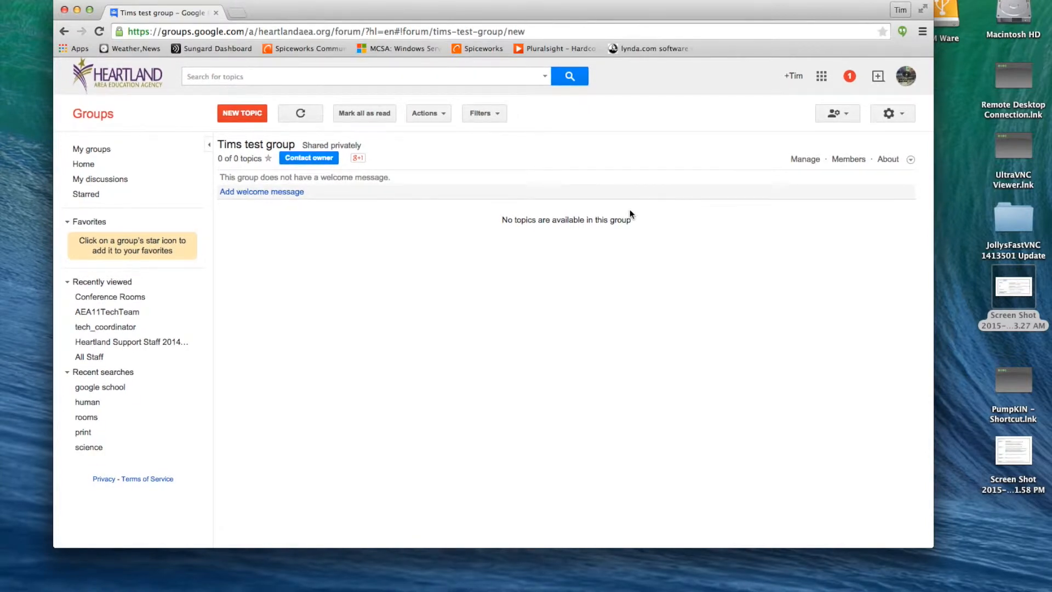
Step: Go to Manage > Permissions > Basic permissions for Tims test group
click(805, 160)
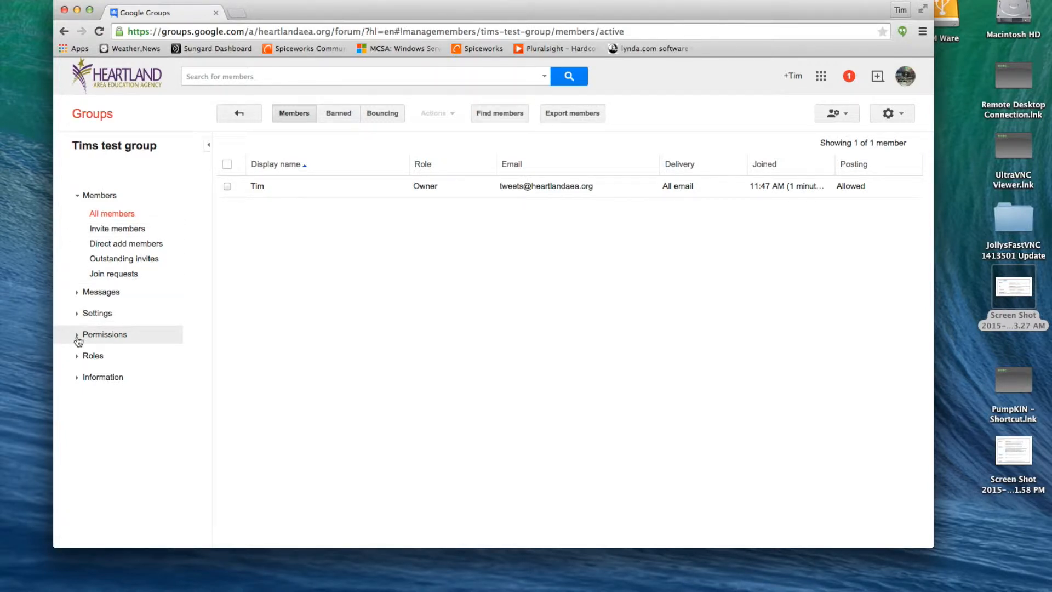
click(79, 338)
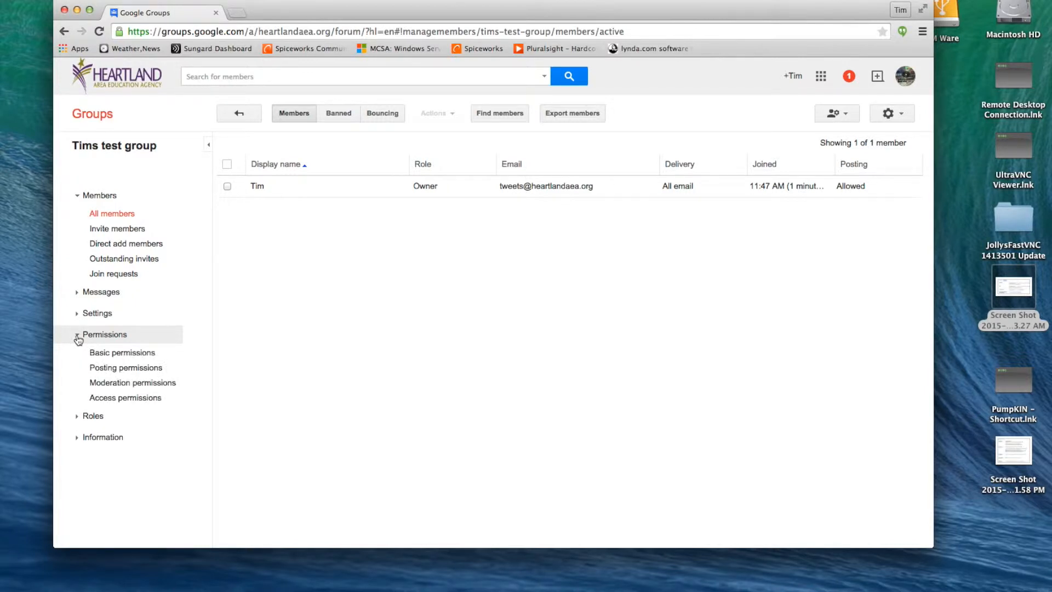
click(131, 357)
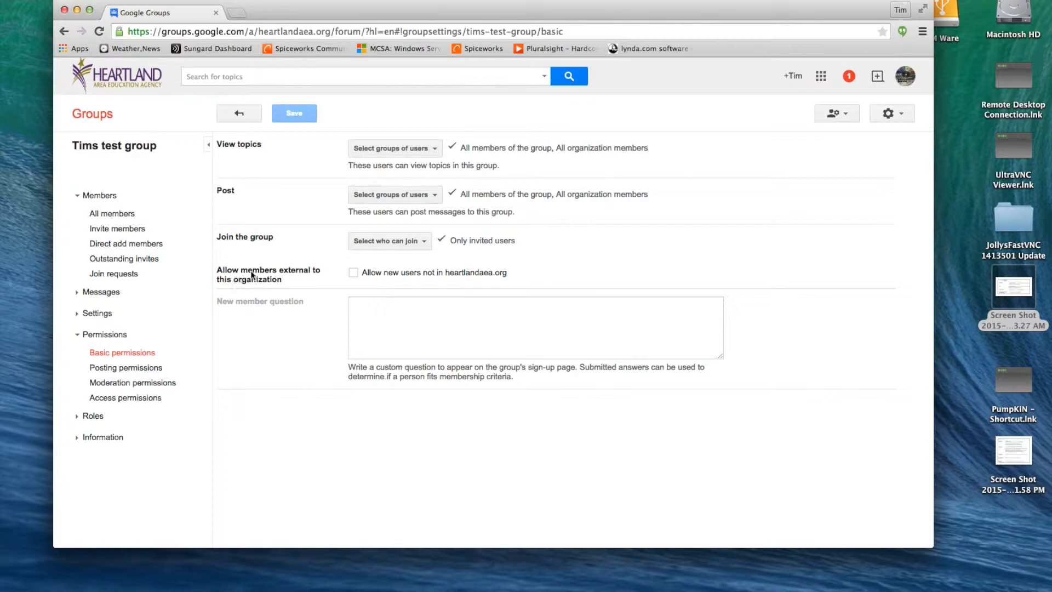
Step: Allow new users outside heartlandaea.org to join, and save the permissions
click(353, 273)
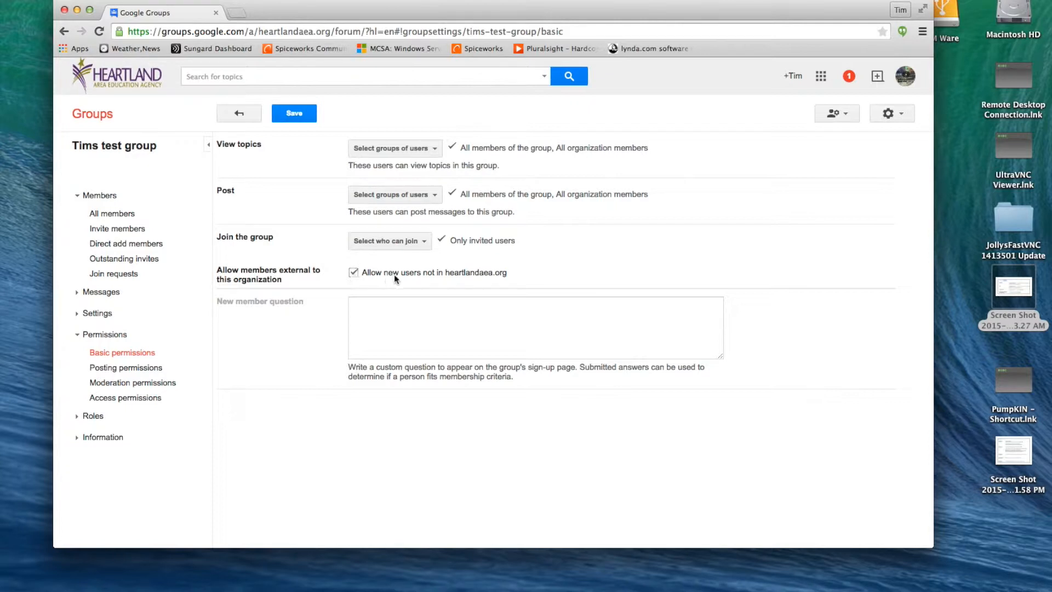
click(305, 116)
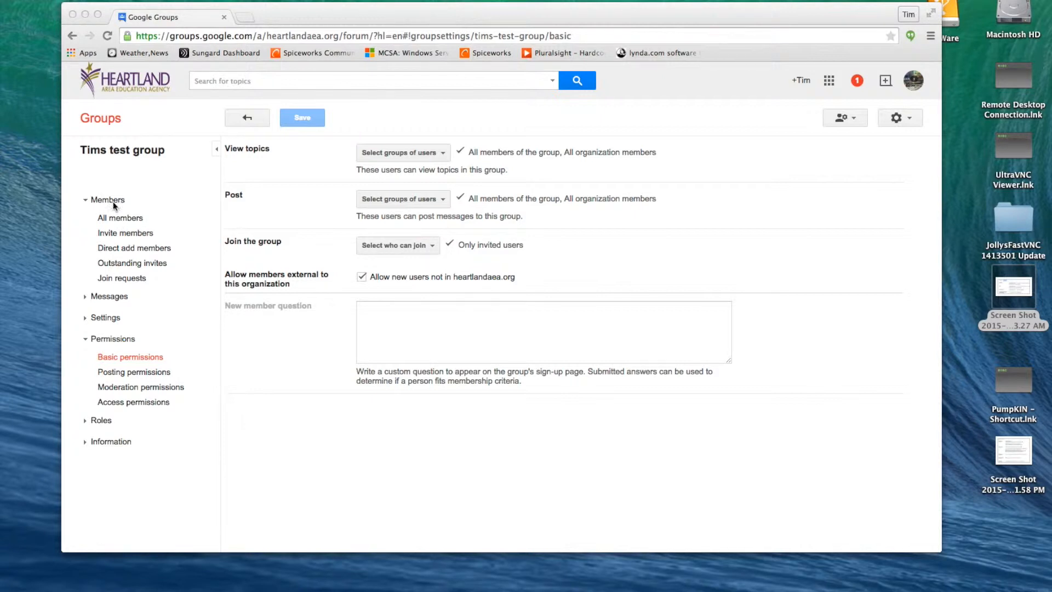
Step: On Invite members, enter the invitee's e-mail address
click(119, 235)
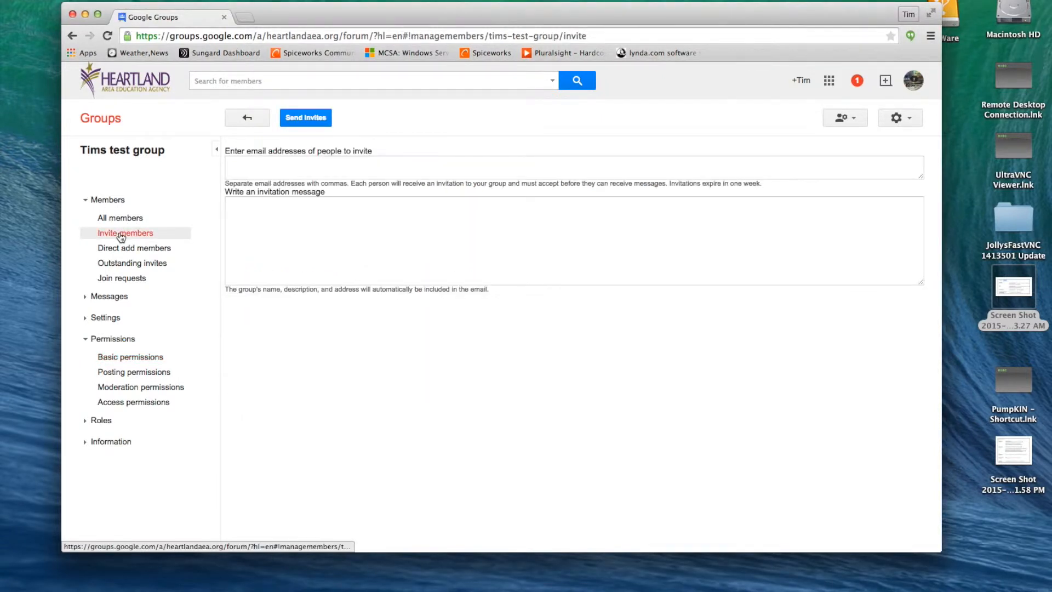
click(259, 164)
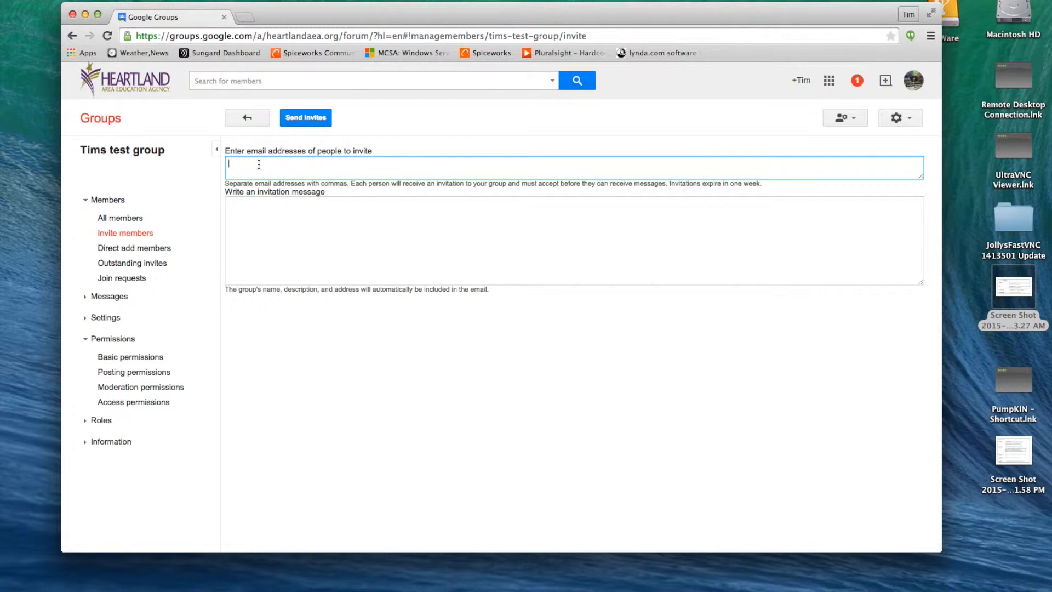
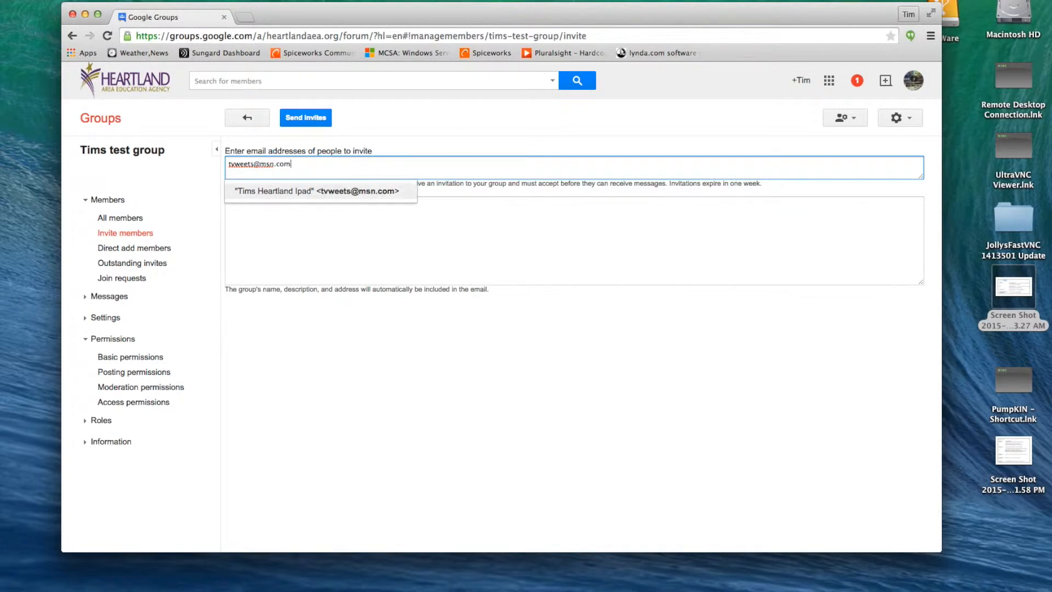
click(320, 169)
Step: Write the invitation message 'Please accept my invite'
click(442, 236)
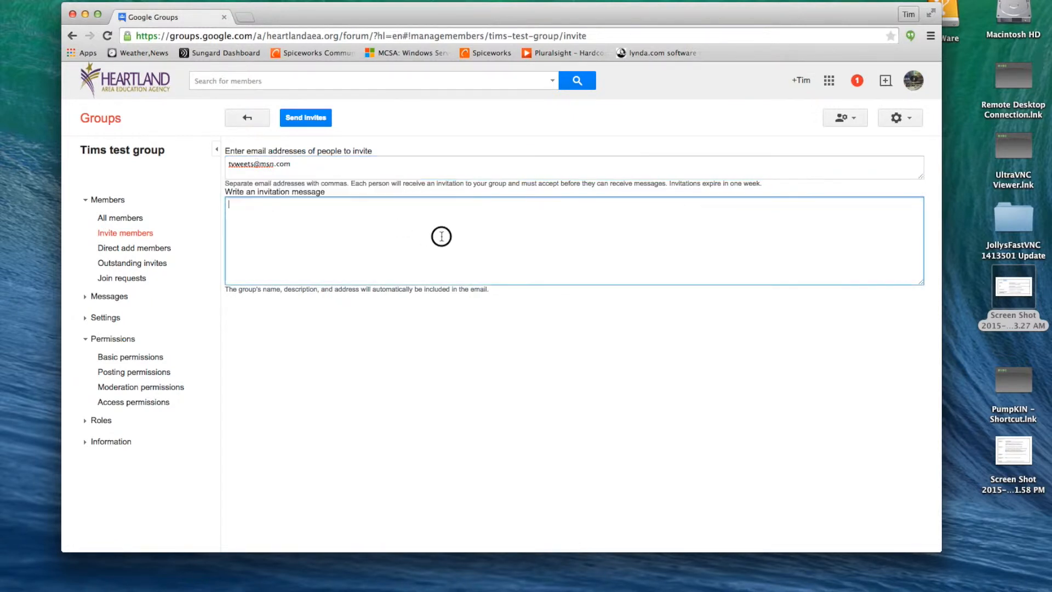
drag(289, 165, 260, 165)
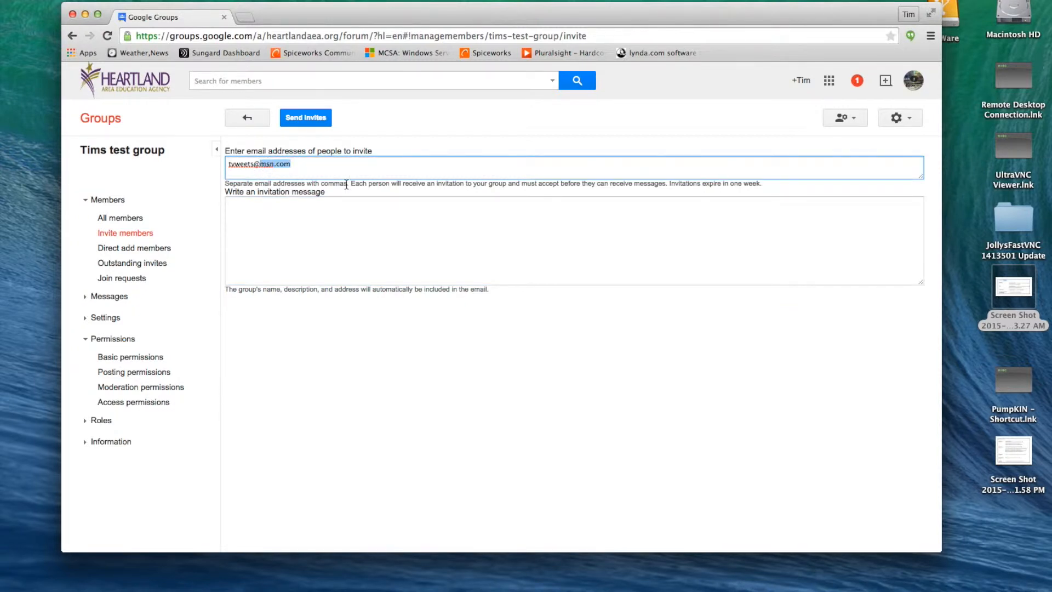
click(312, 164)
click(252, 209)
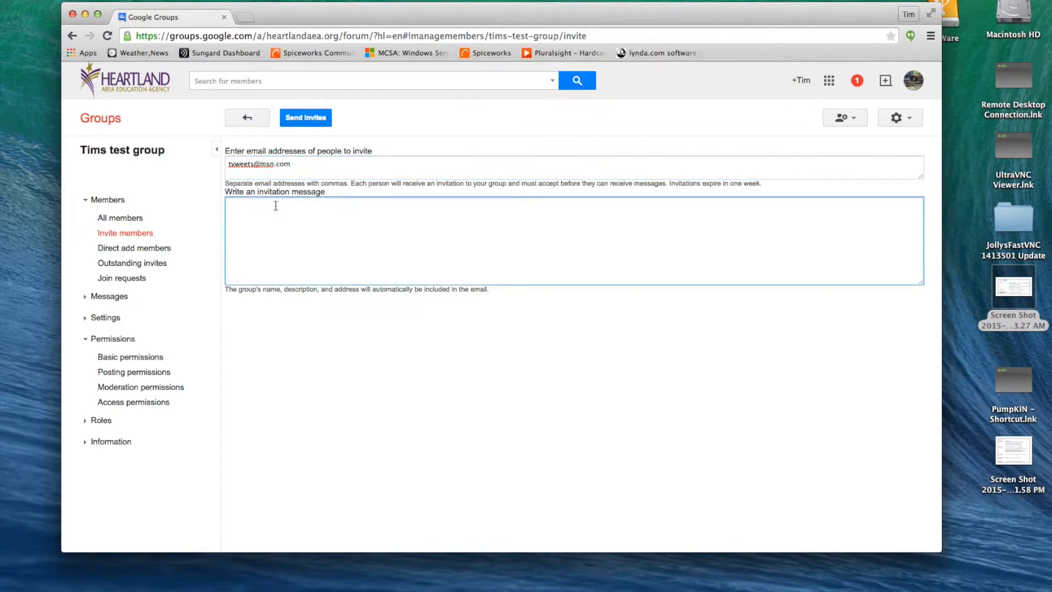
text(Please accept my invite)
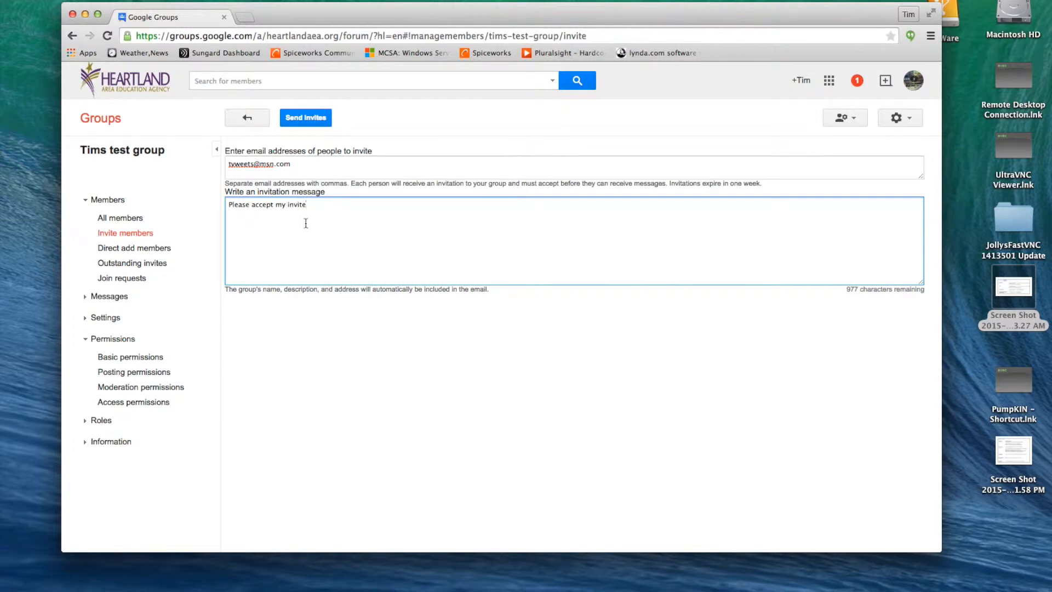
Step: Send the invite, entering the verification characters to pass the CAPTCHA check
click(306, 119)
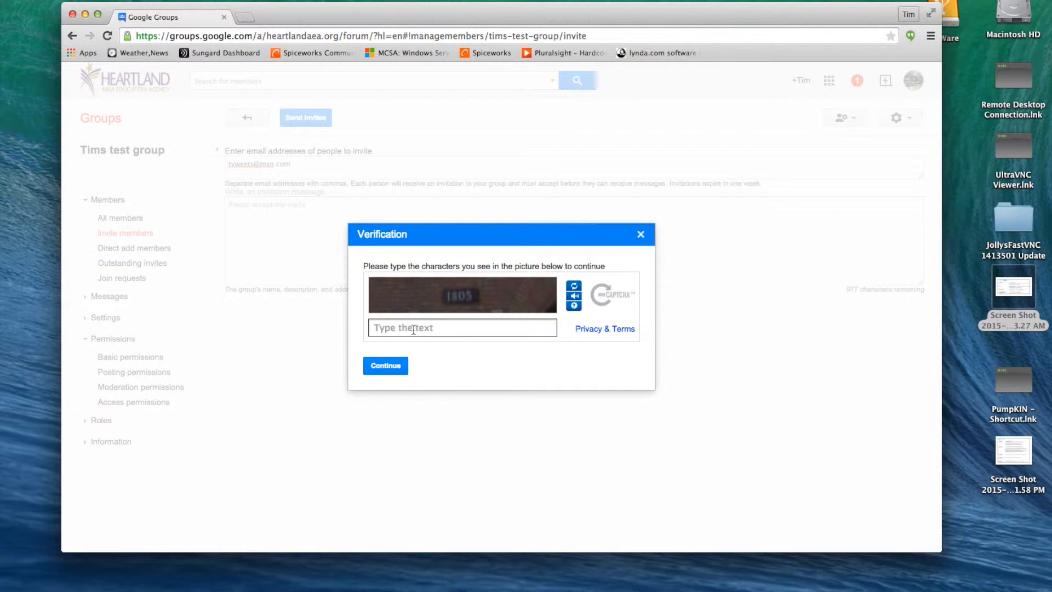
text(1805)
click(392, 366)
click(394, 368)
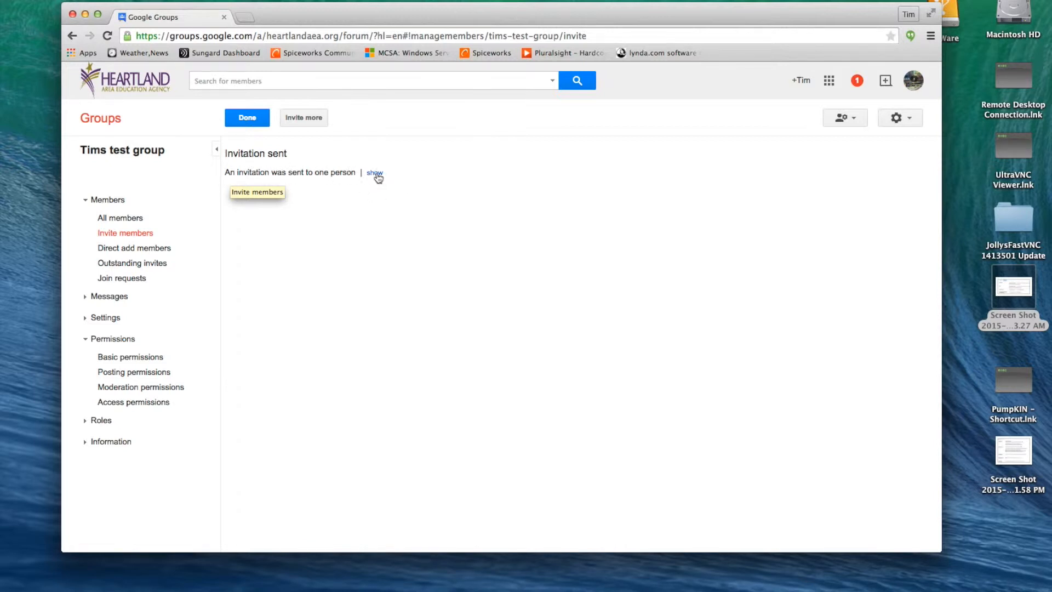
Step: Reveal the invited address and check Outstanding invites, where it's listed as Pending
click(376, 174)
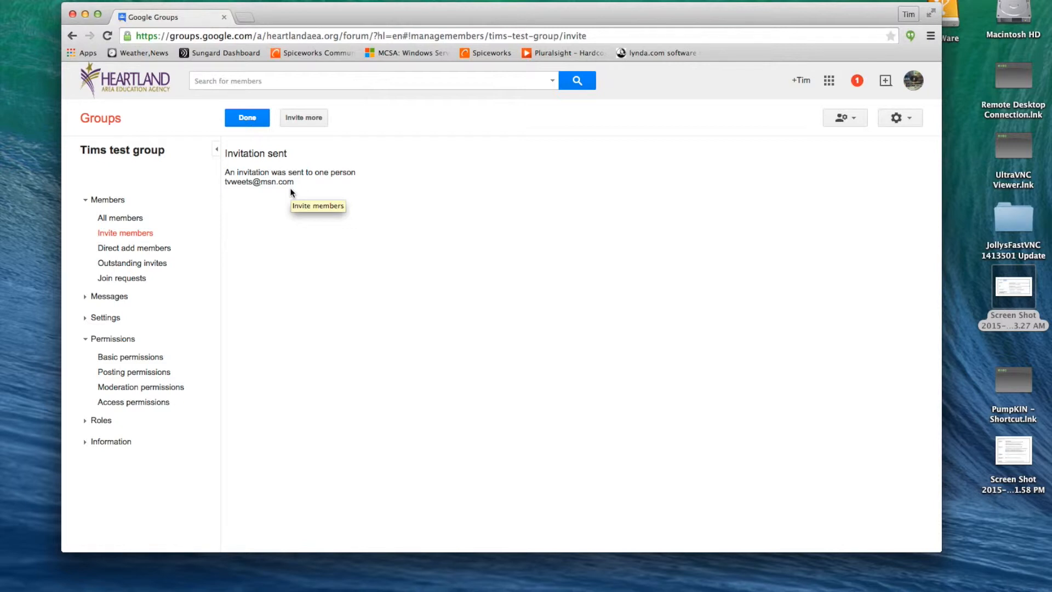
click(149, 268)
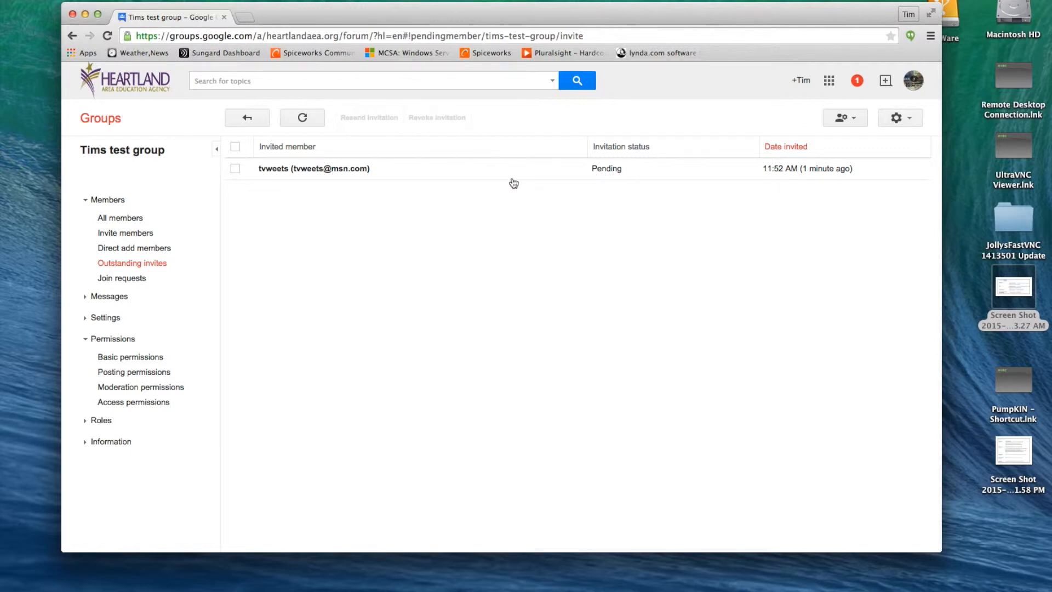
Step: Show the All members list, which holds only the owner
click(138, 221)
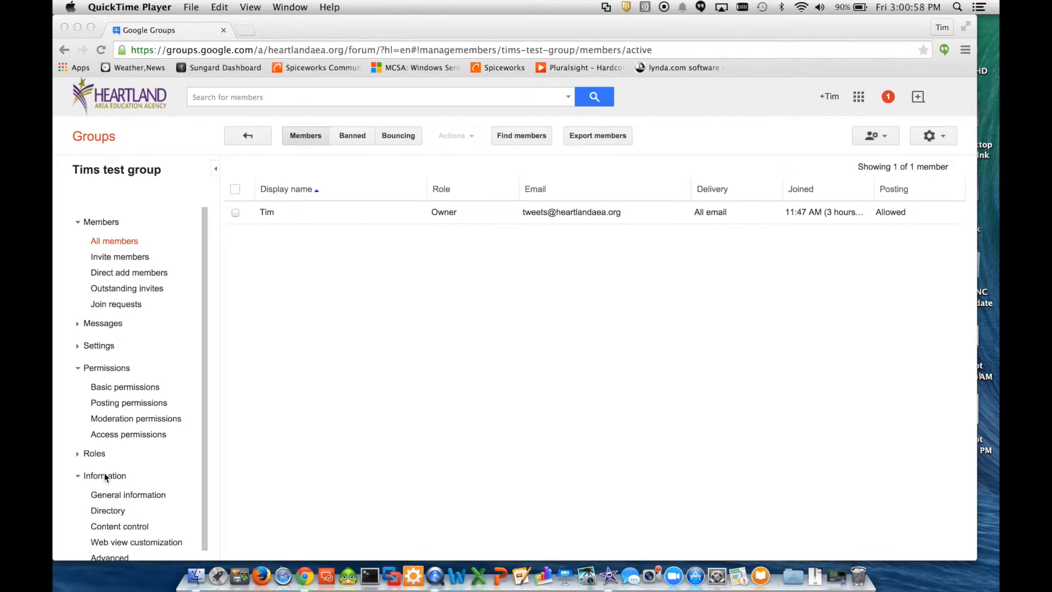
Step: Open Information > Directory and tick 'List this group in the directory'
click(110, 510)
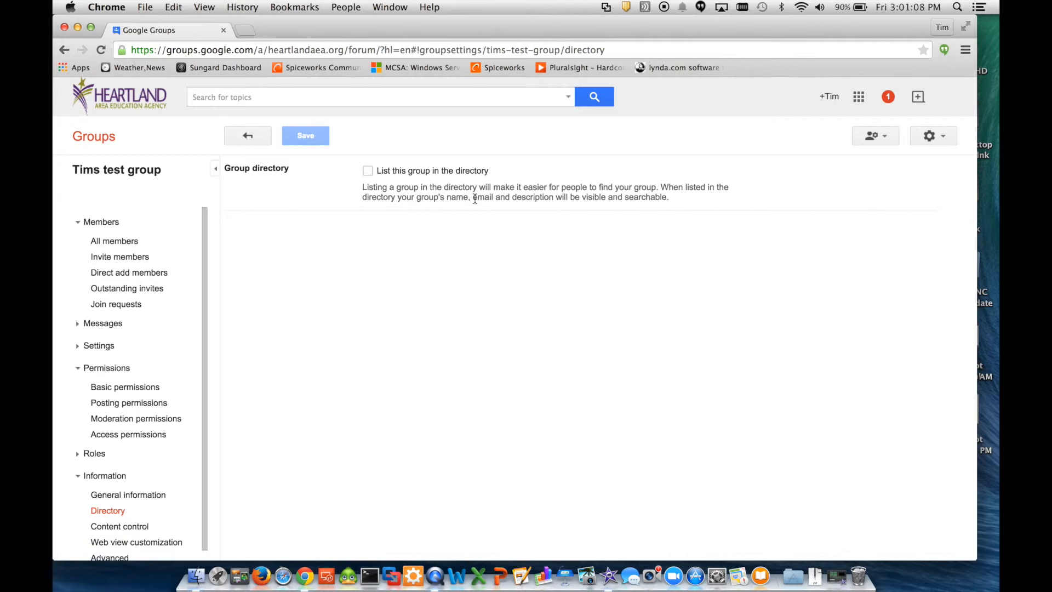
click(366, 172)
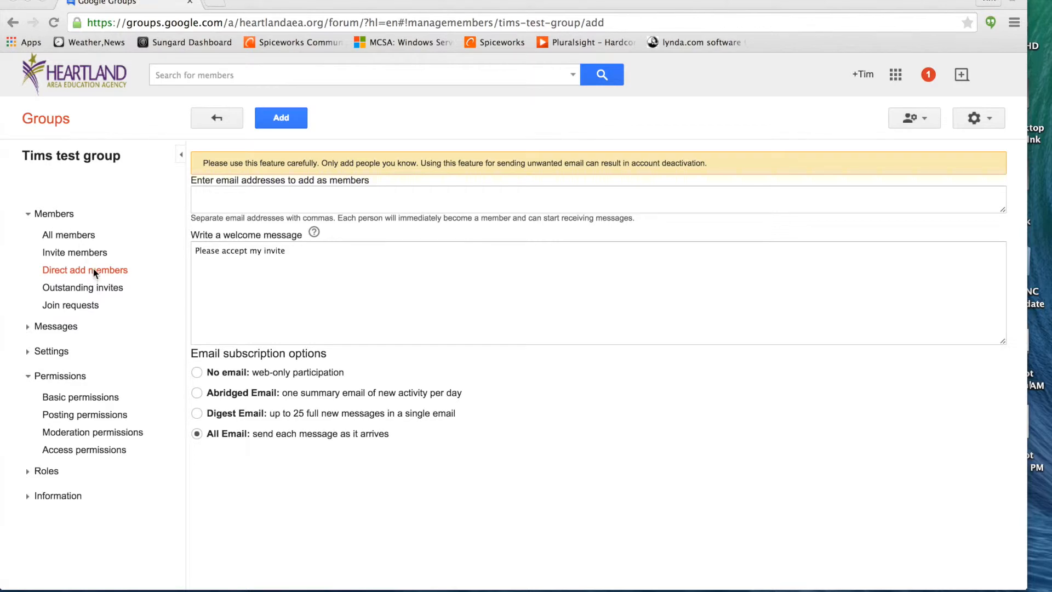
Step: Add the contact found by typing their first name directly to Tims test group as a member
click(279, 191)
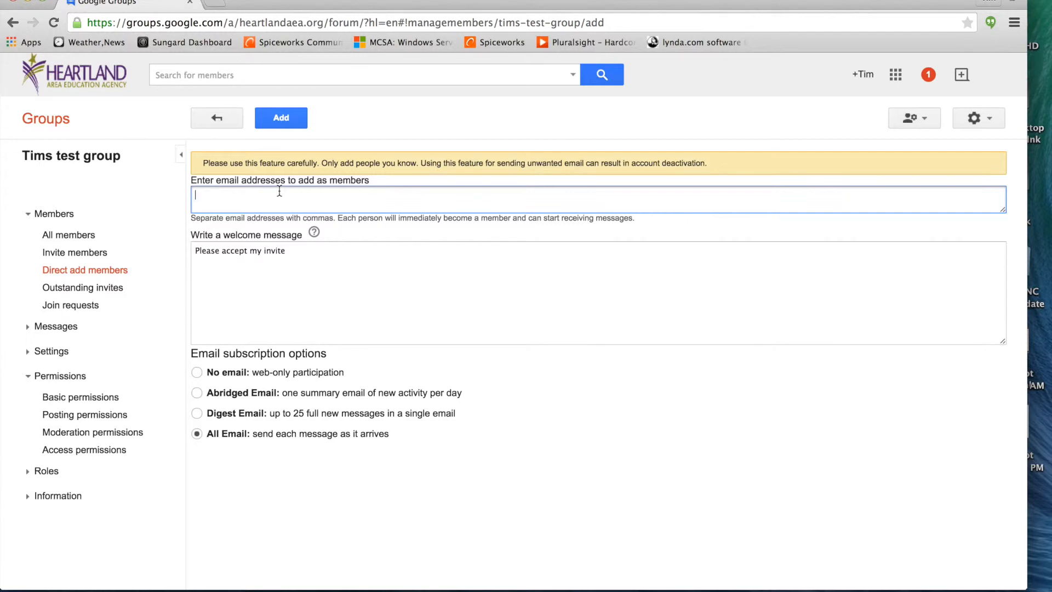
text(julie)
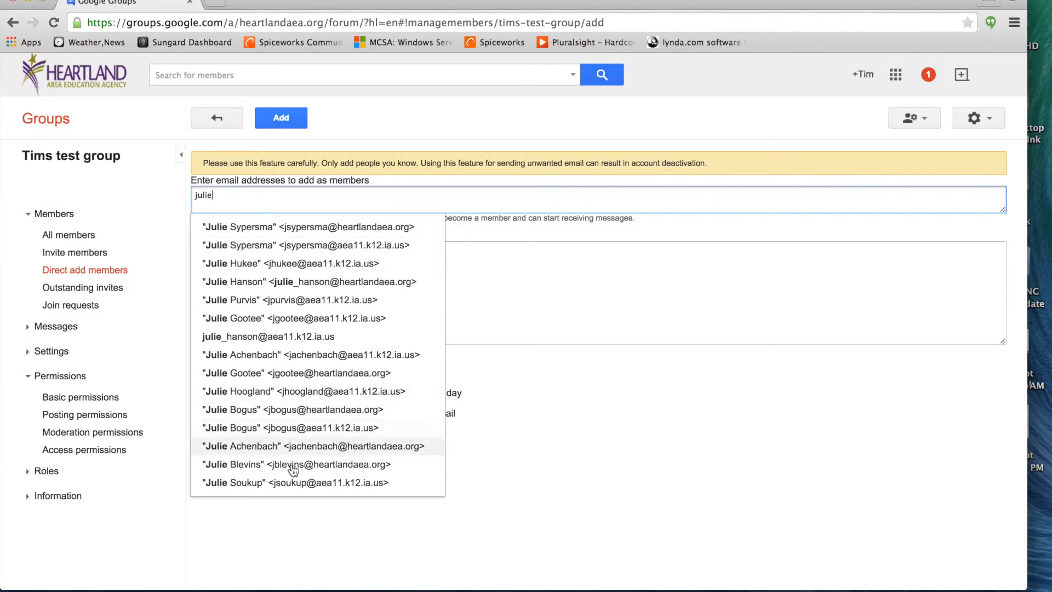
click(295, 227)
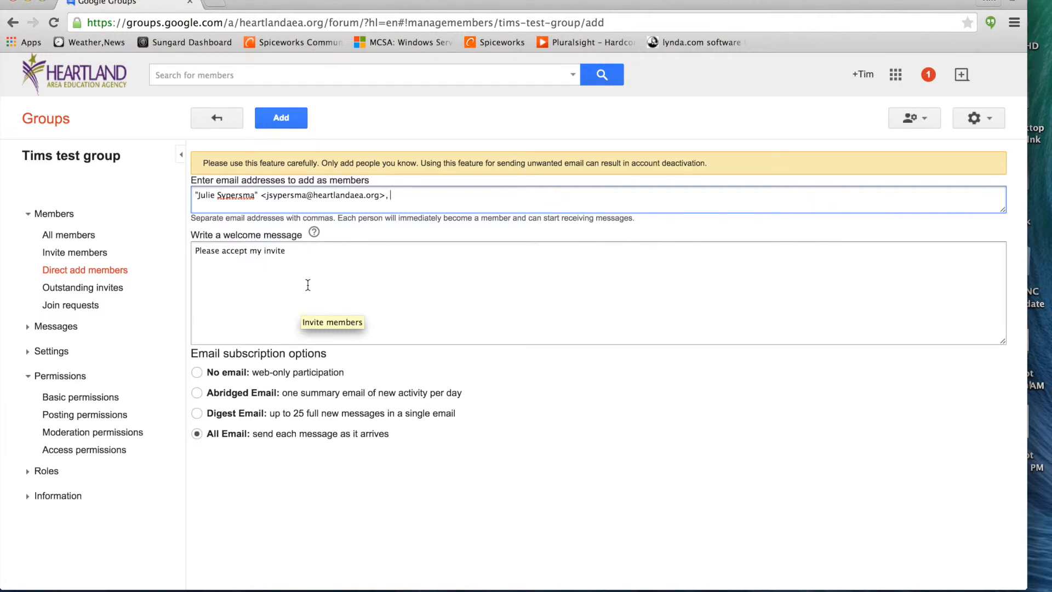
click(290, 121)
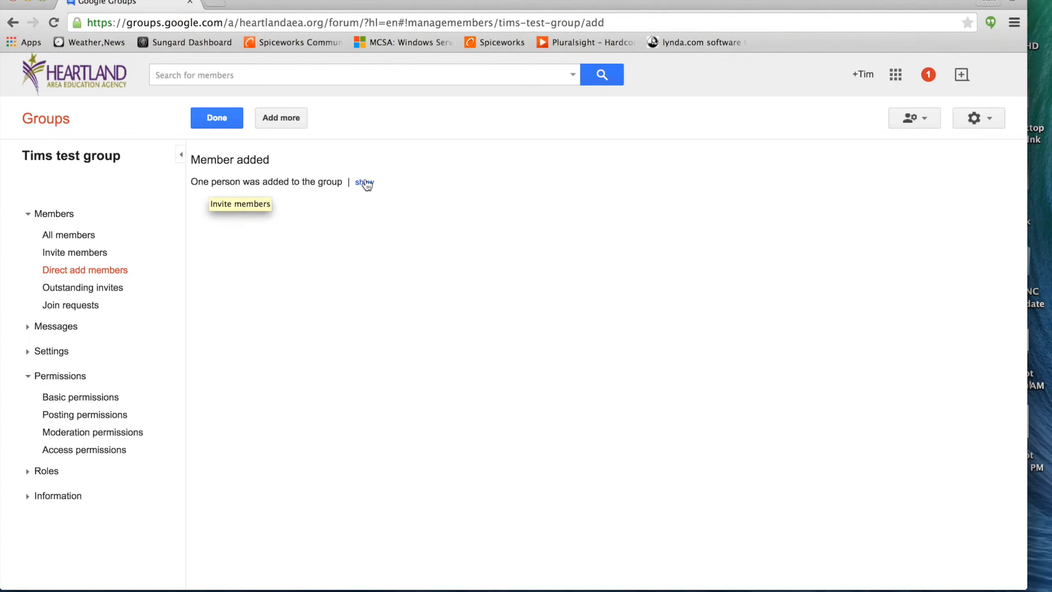
Step: Open Tims test group's All members list showing the new member and the owner
click(78, 235)
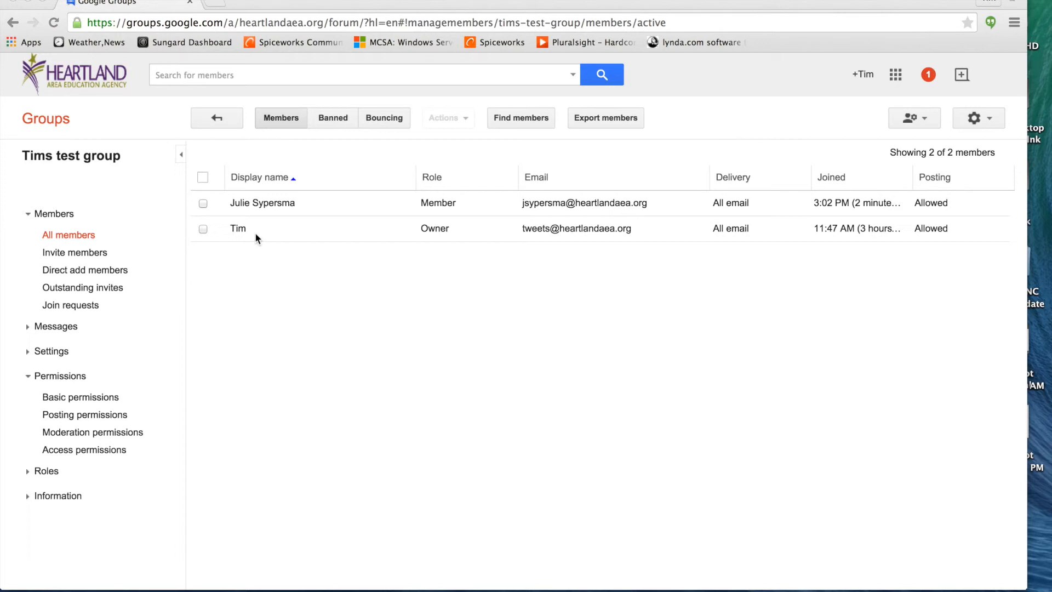
Step: Give the newly added member the Owner role, then view the group's Roles page
click(204, 205)
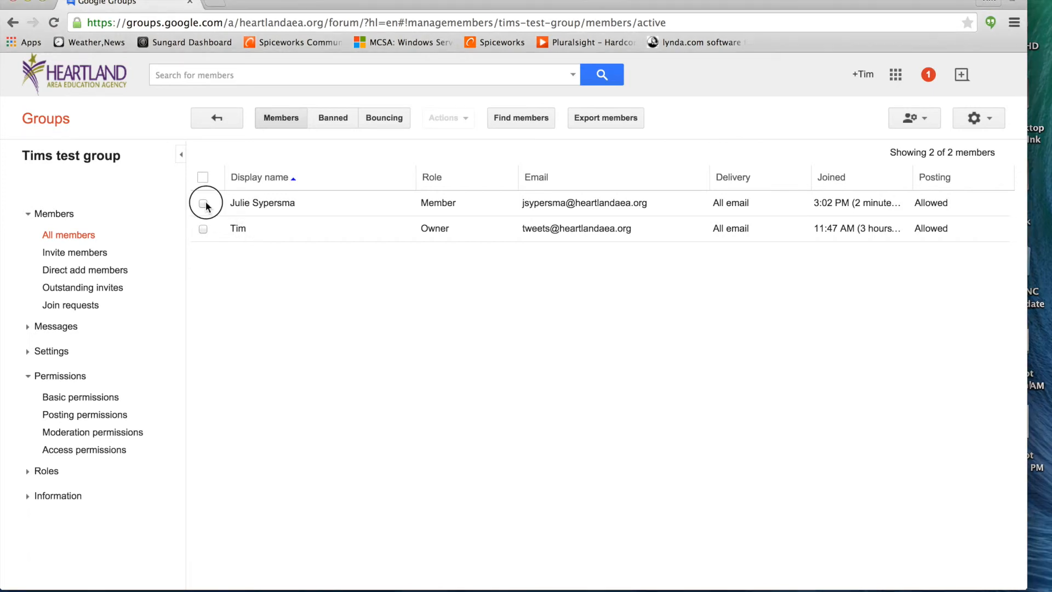
click(204, 205)
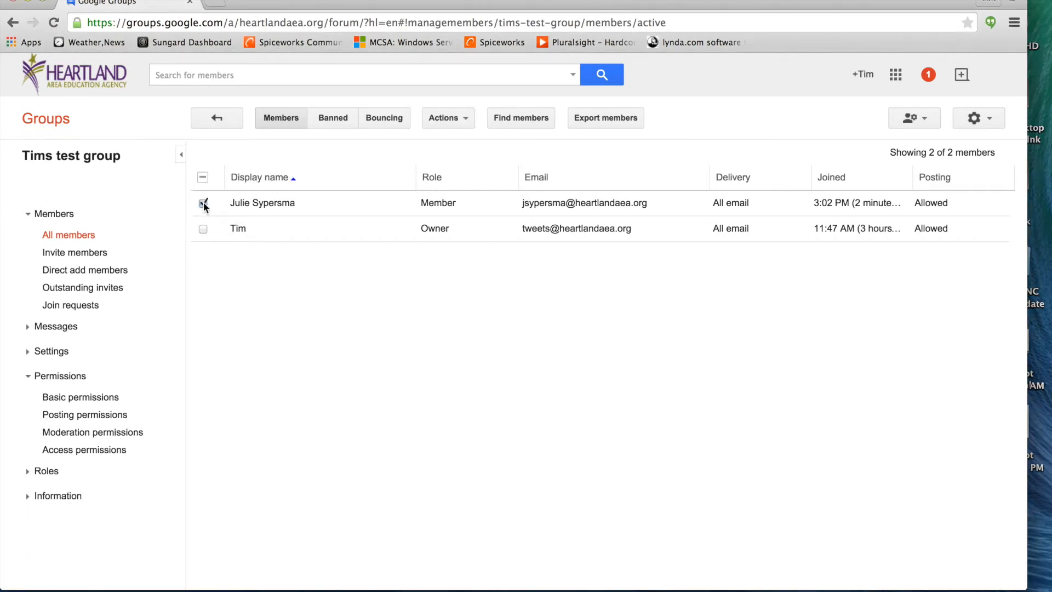
click(466, 119)
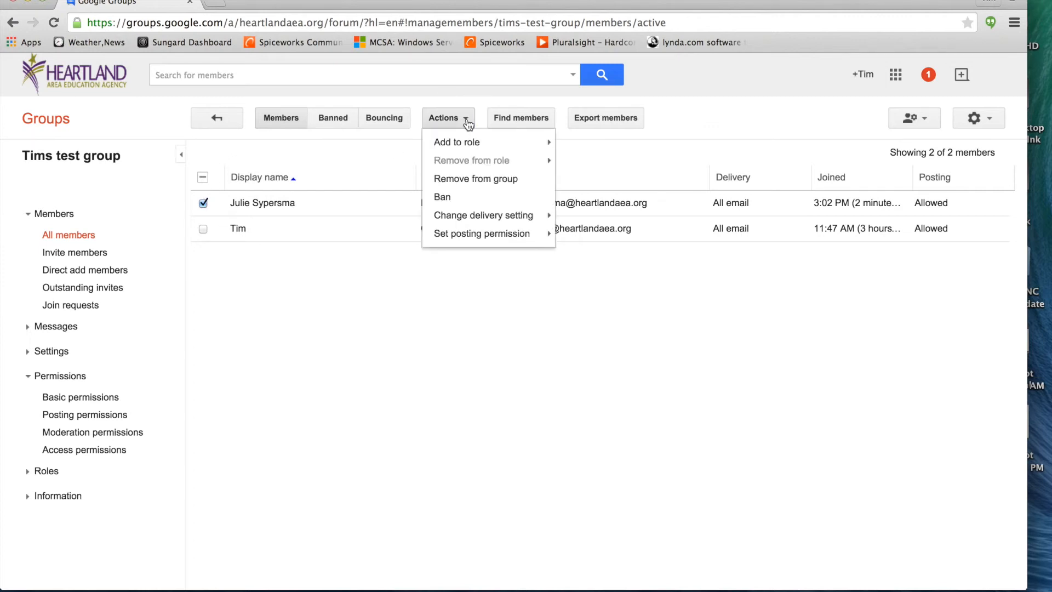
mouse_move(473, 146)
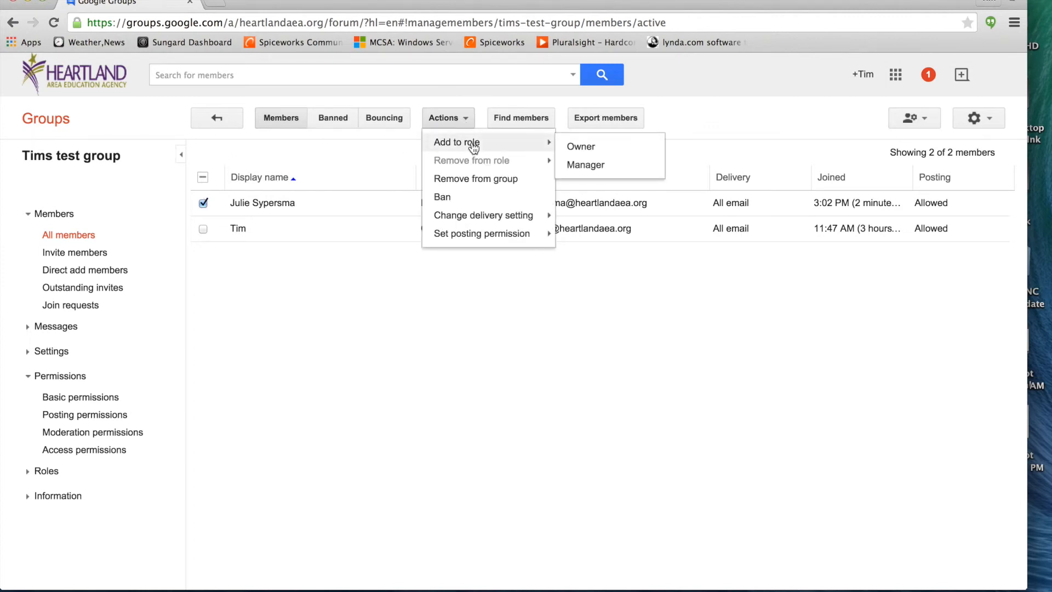
click(588, 148)
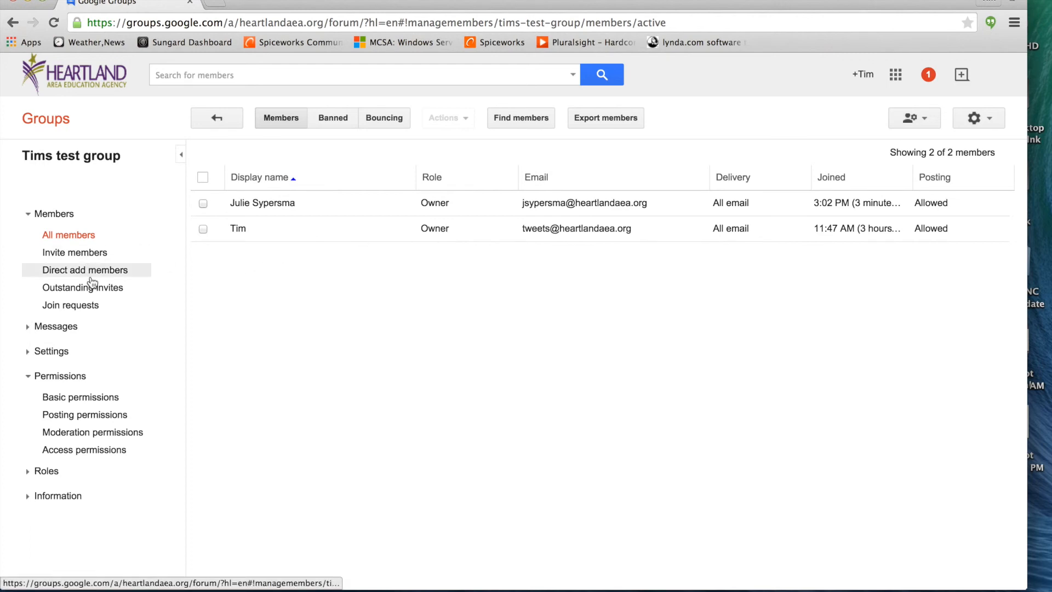
click(29, 476)
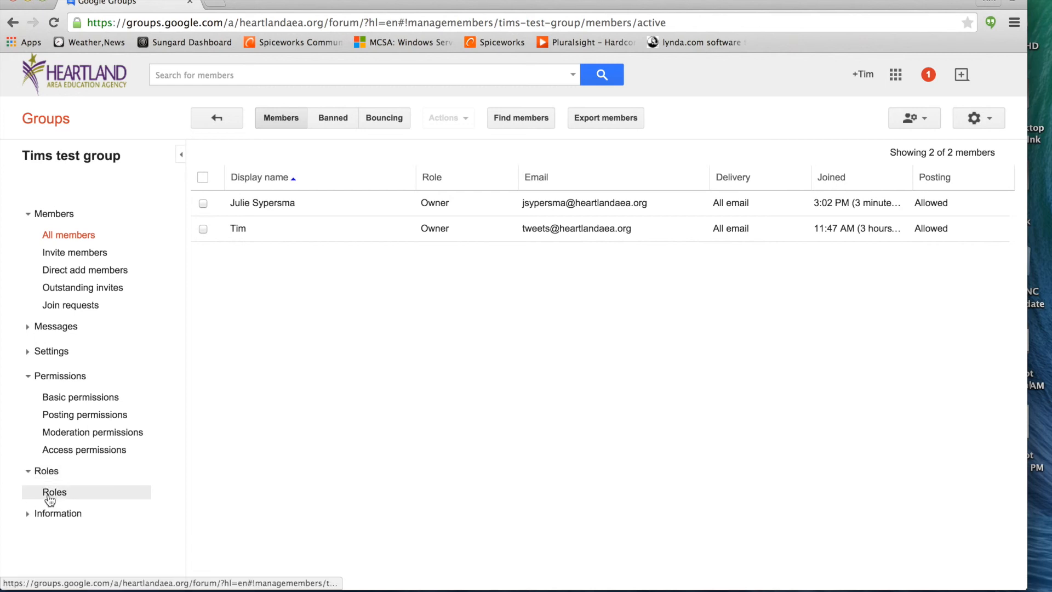
click(53, 494)
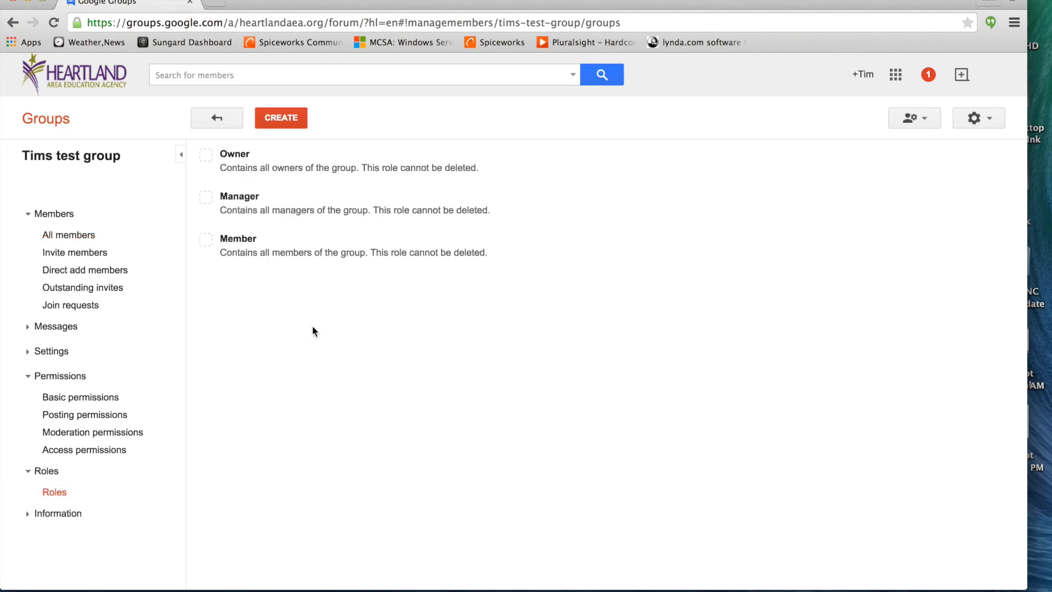